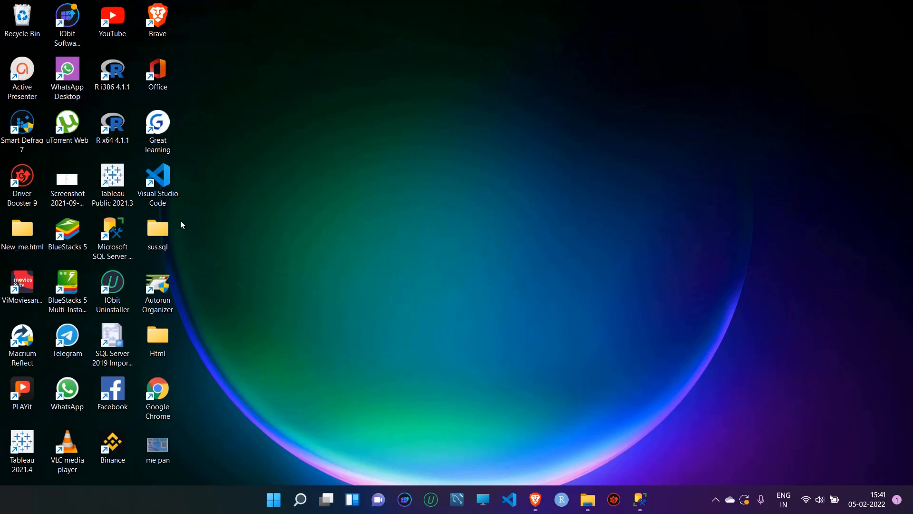
Restore the minimized SQL Server Management Studio window from the taskbar
click(637, 499)
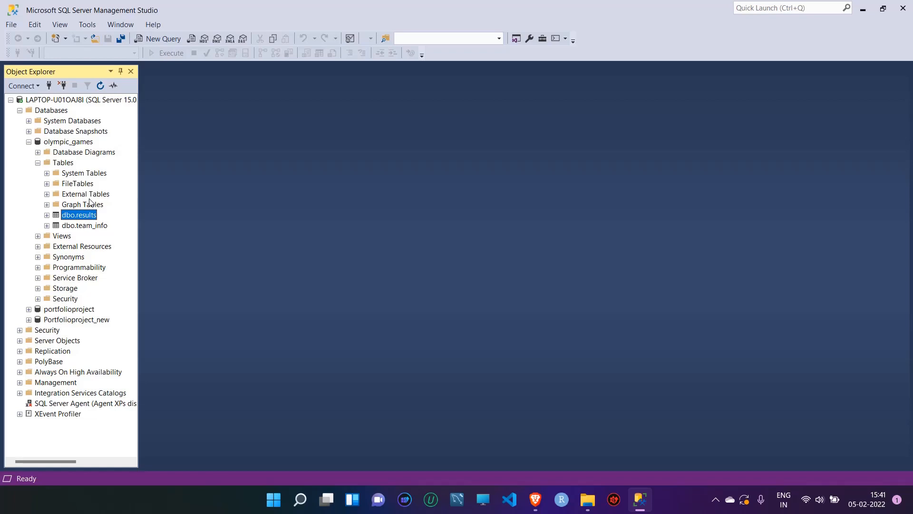
Minimize Management Studio after looking over the olympic_games tables
click(862, 10)
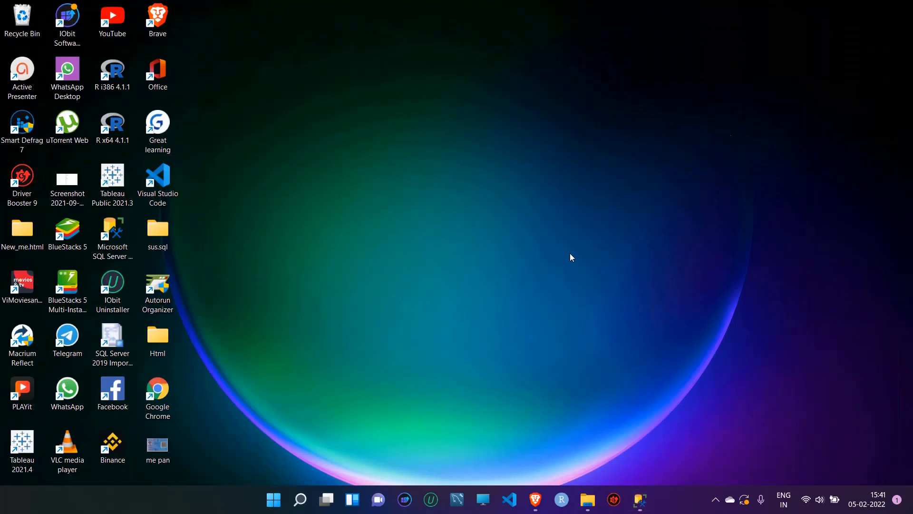
Search 'sql server 2019 import and' and launch SQL Server 2019 Import and Export Data (64-bit)
click(306, 498)
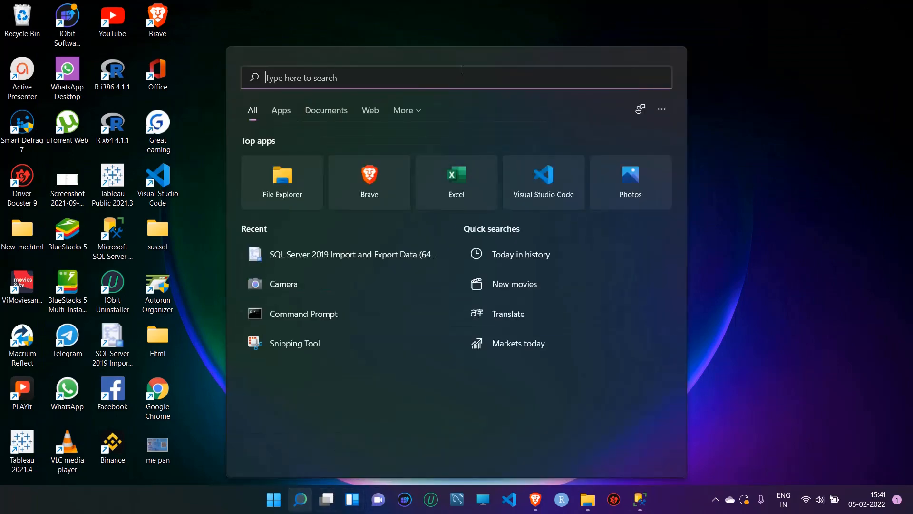
text(sql server)
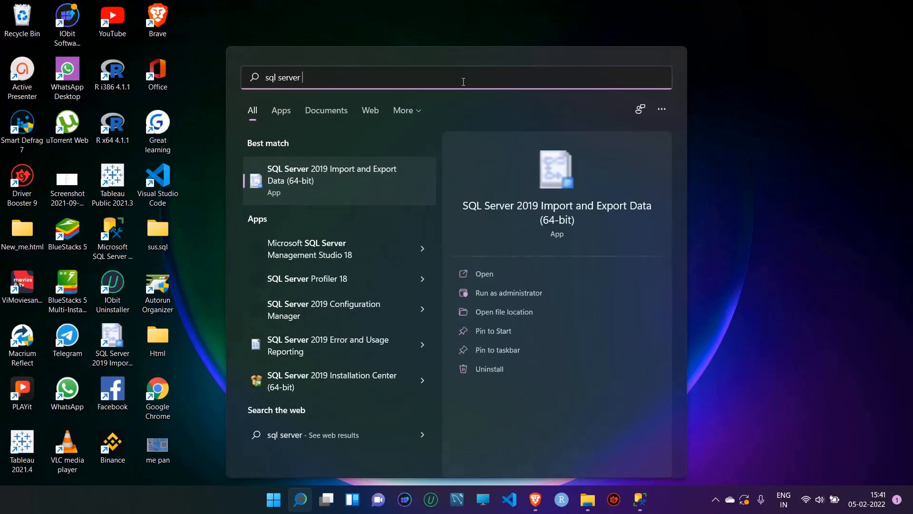
text( 2019)
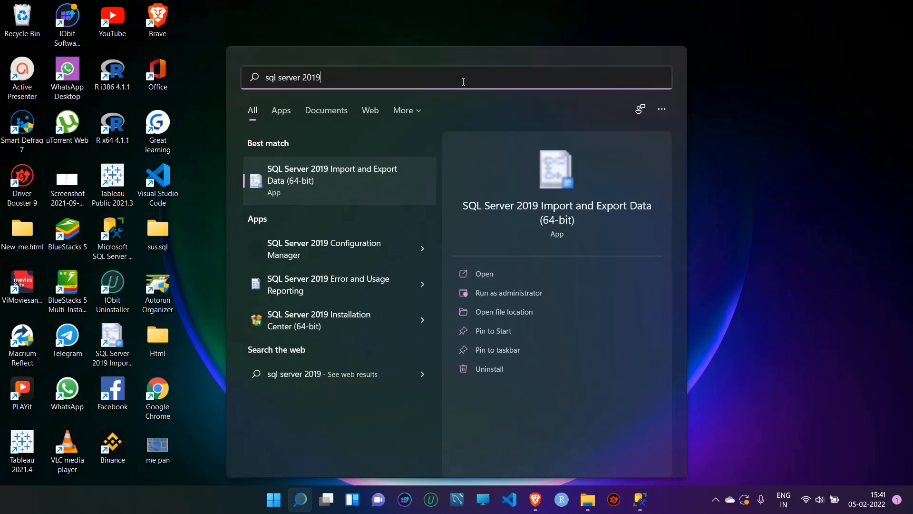
text( import and)
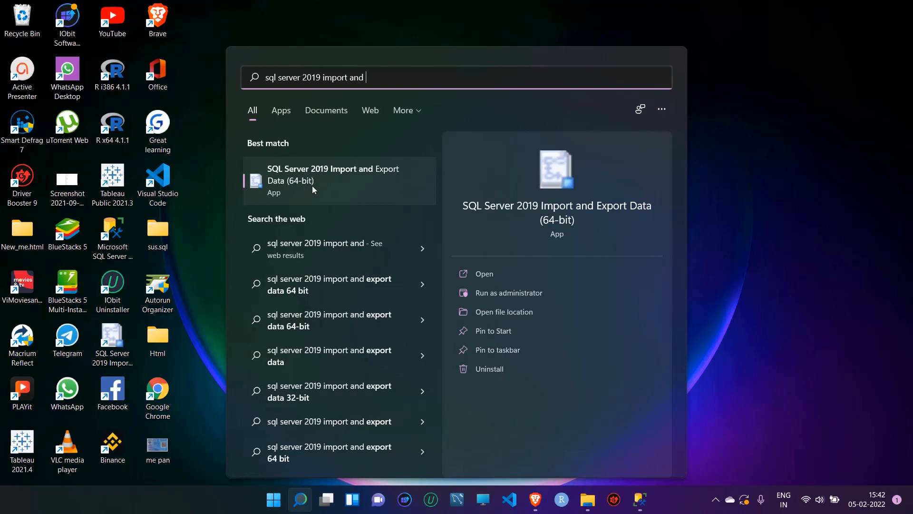
click(334, 184)
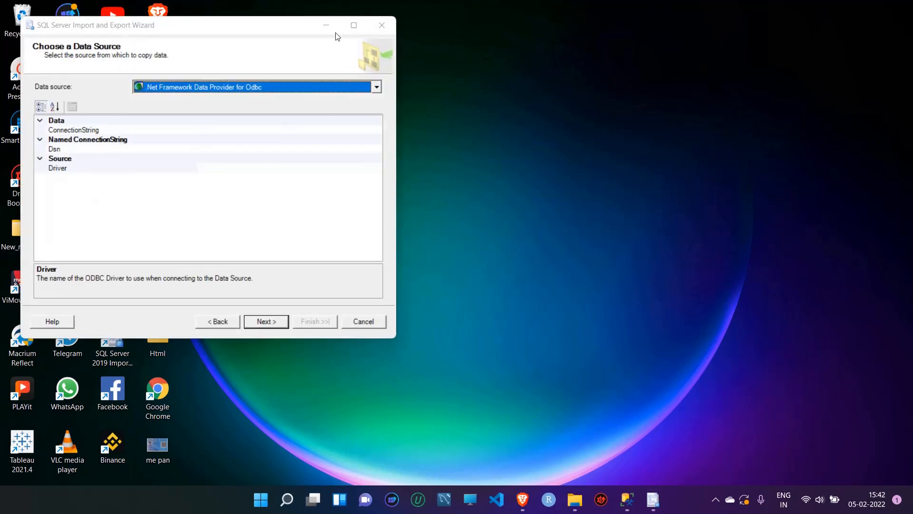
Maximize the wizard and choose Microsoft Excel as the data source, Excel version 97-2003
click(348, 25)
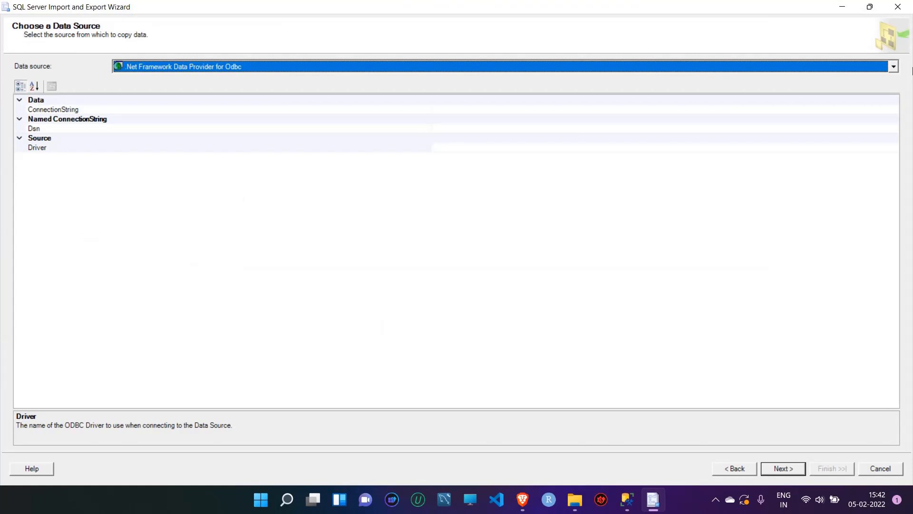
click(899, 69)
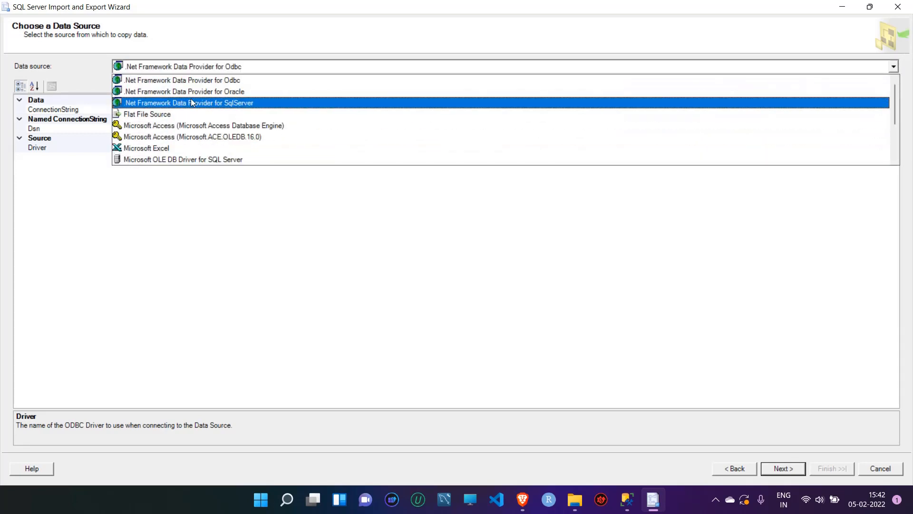
click(166, 147)
click(166, 148)
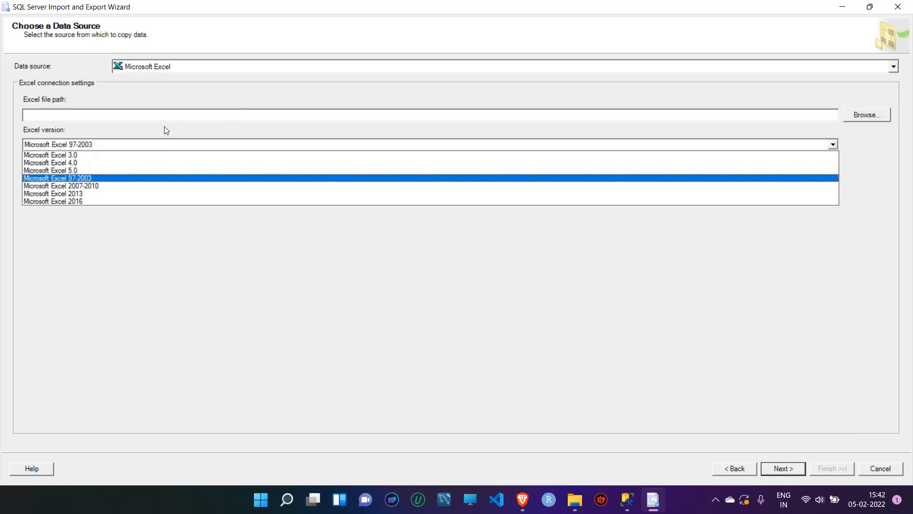
click(141, 143)
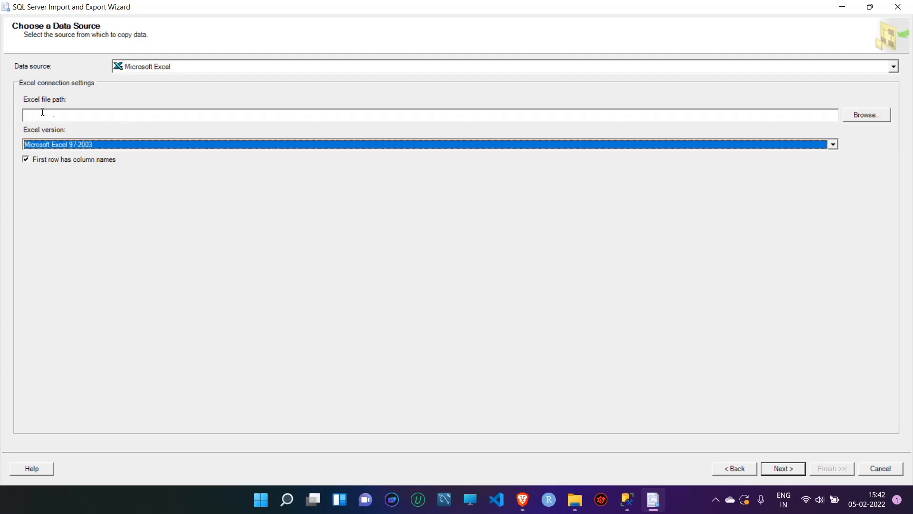
Pick the _International-Logistics-Association-Memberships workbook as the Excel source file and continue
click(860, 115)
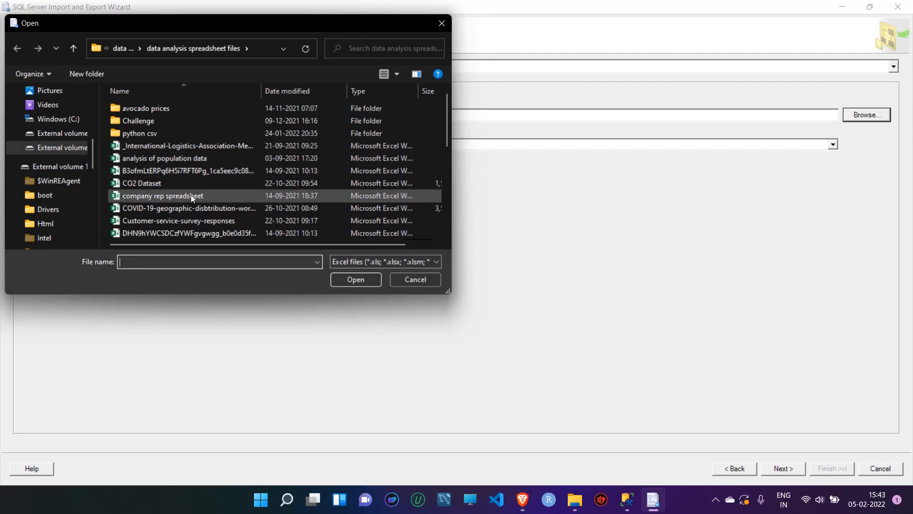
double_click(214, 145)
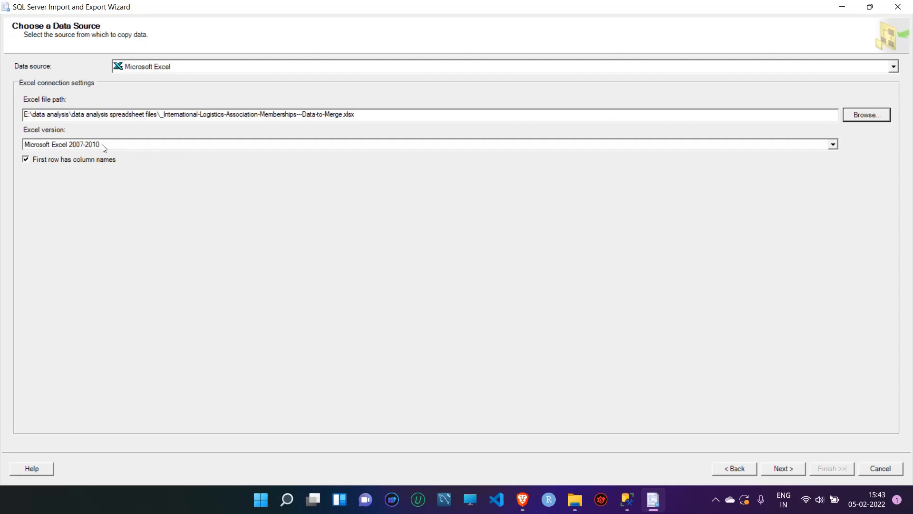
click(782, 467)
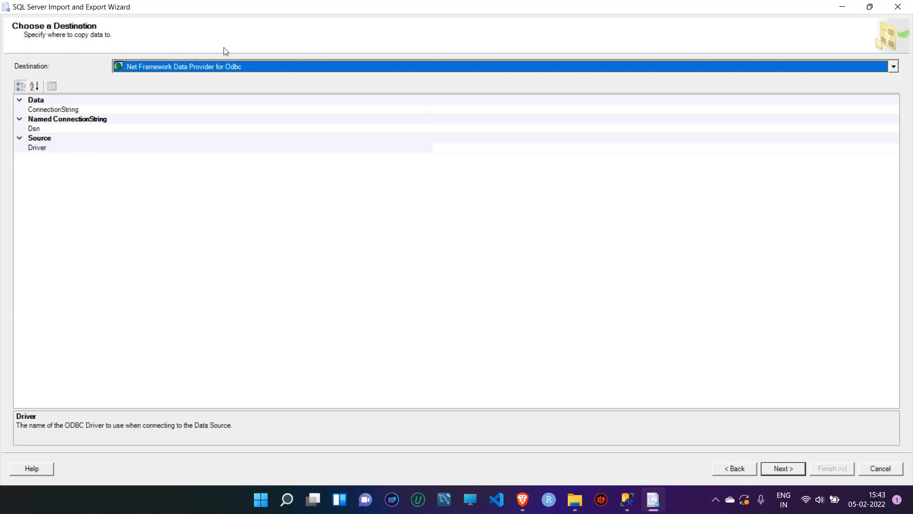
Choose SQL Server Native Client 11.0 as the destination provider
click(894, 67)
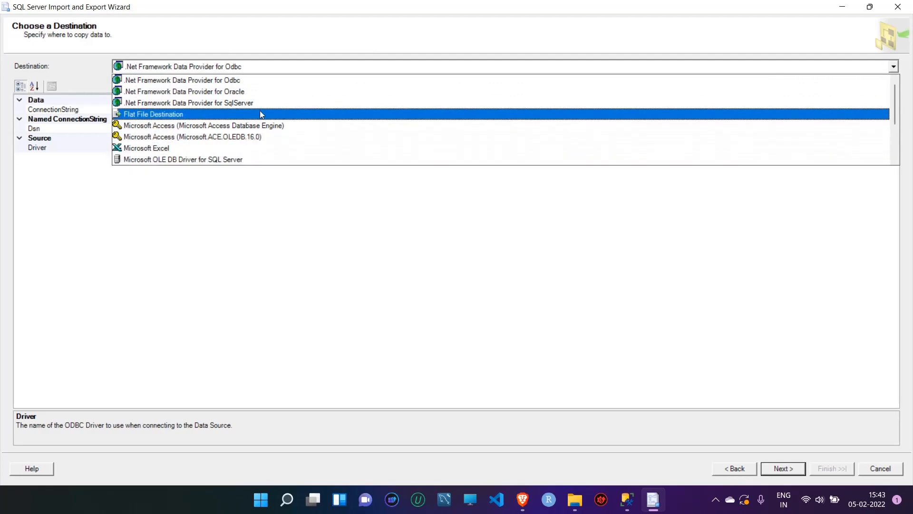
scroll(279, 112, down, 2)
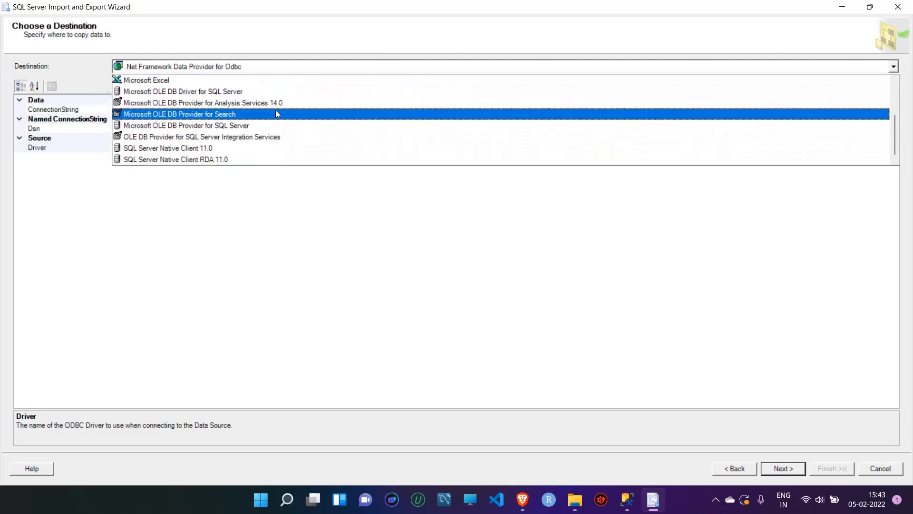
click(201, 149)
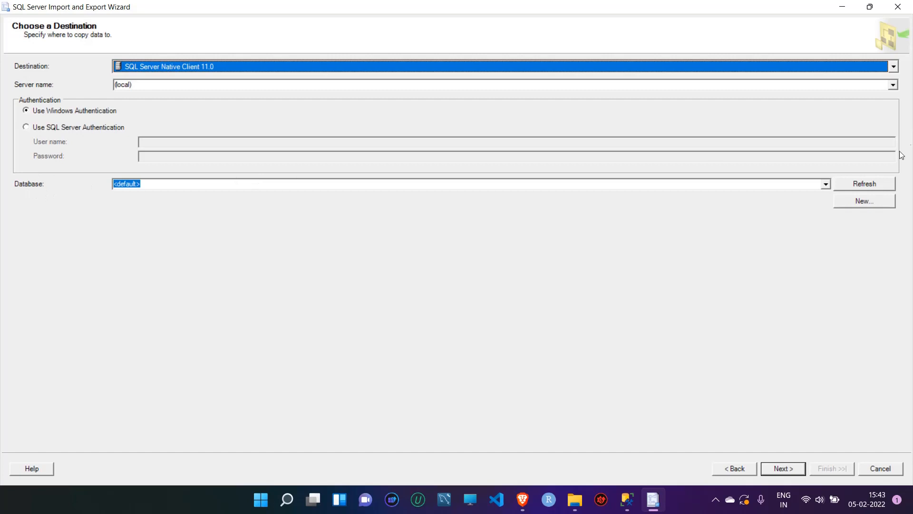
Select olympic_games as the destination database, after checking it in Management Studio, and continue
click(827, 183)
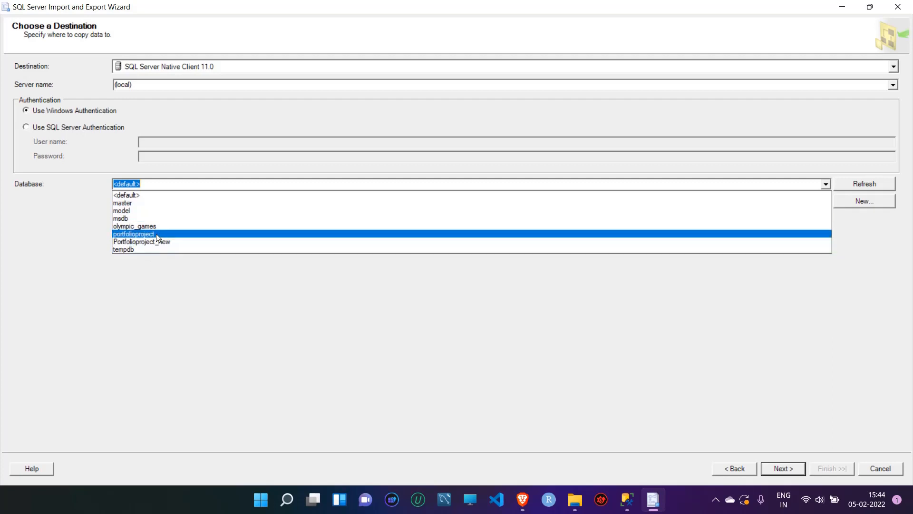
click(628, 508)
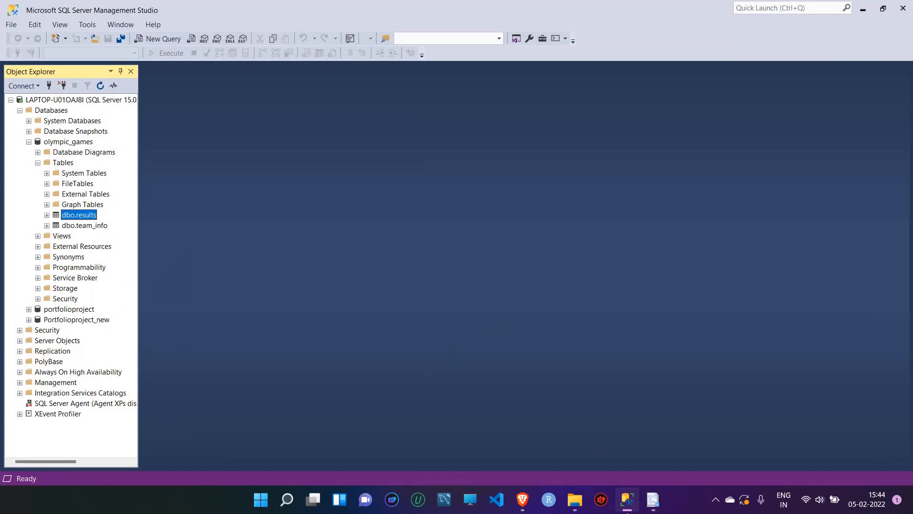
click(653, 500)
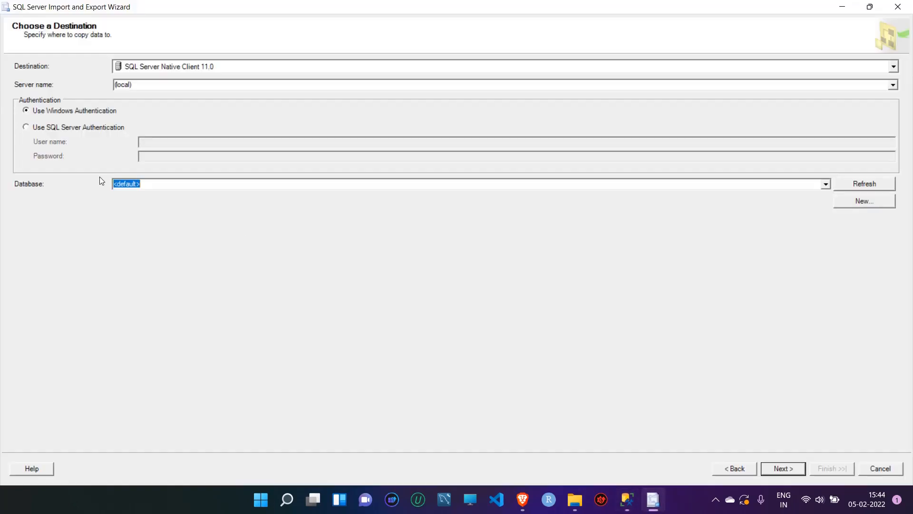
click(827, 185)
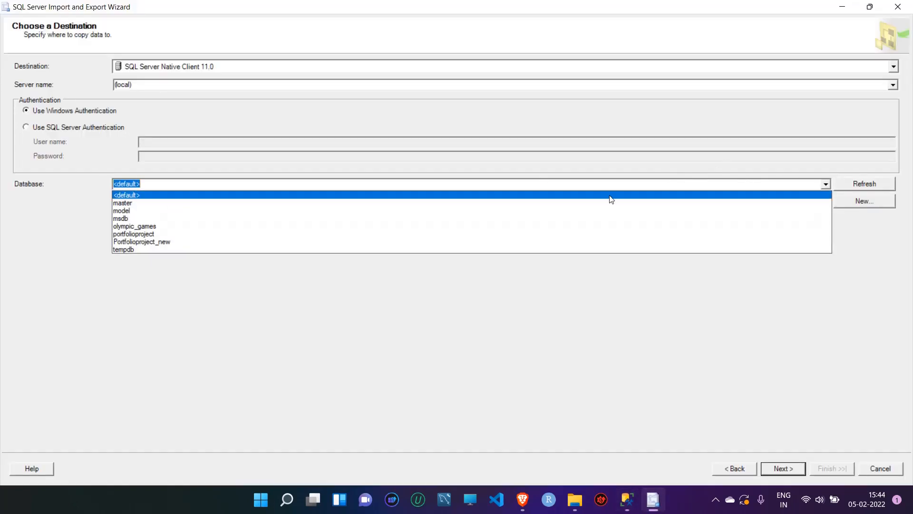
click(155, 227)
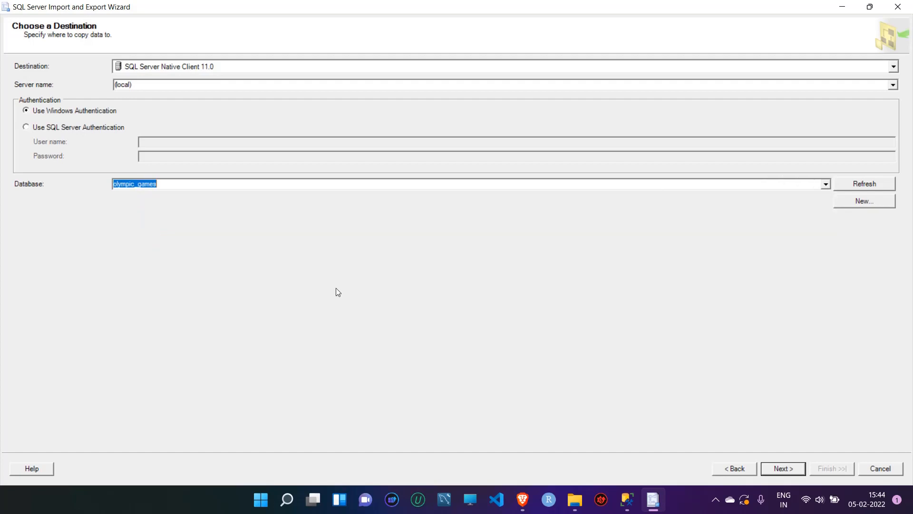
click(794, 470)
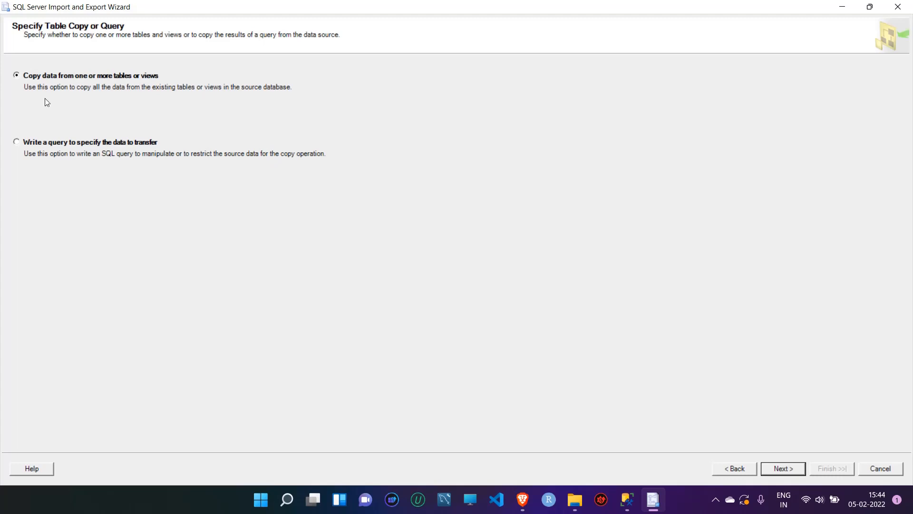
Copy the 'Association ABC memberships$' sheet into a new table, set to run immediately
click(790, 472)
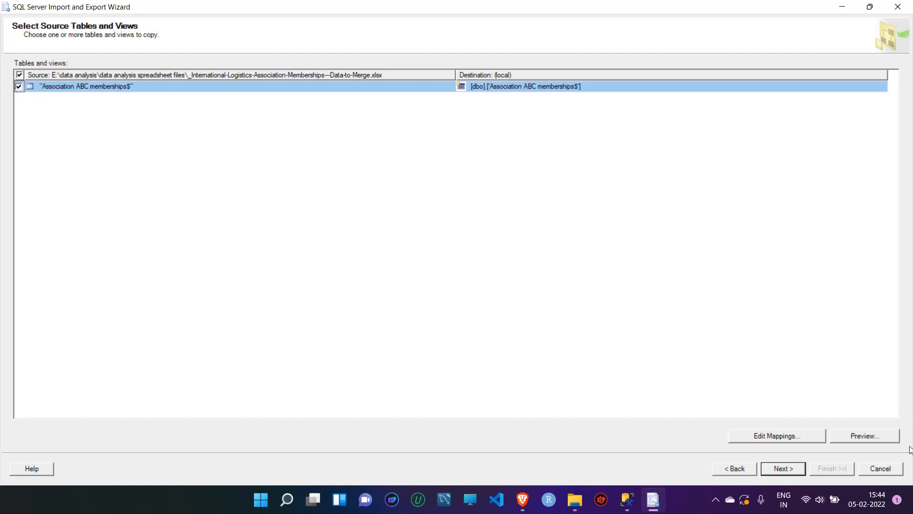
click(797, 466)
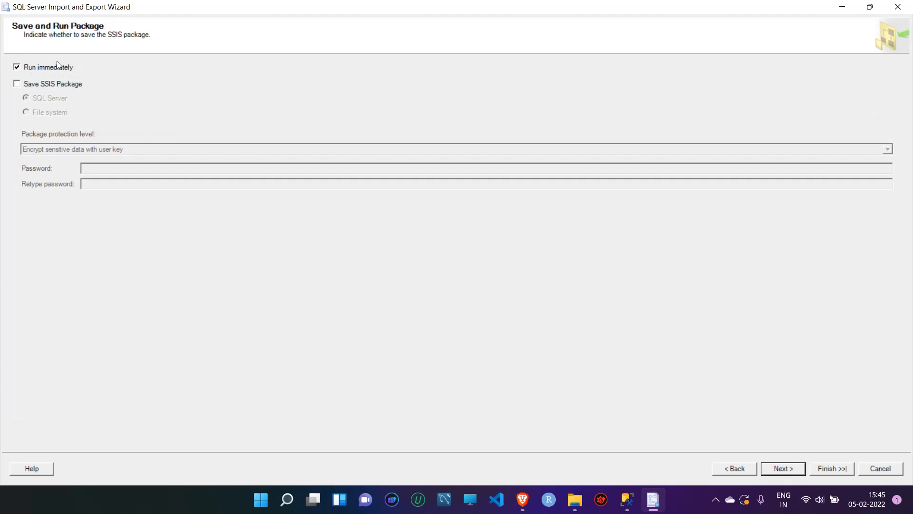
click(784, 470)
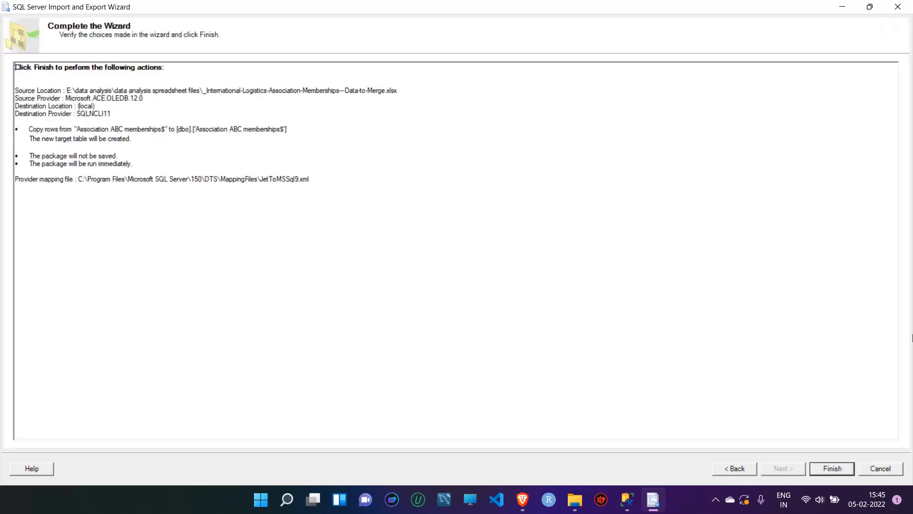
Finish the import of 71 rows into Association ABC memberships and close the wizard
click(832, 468)
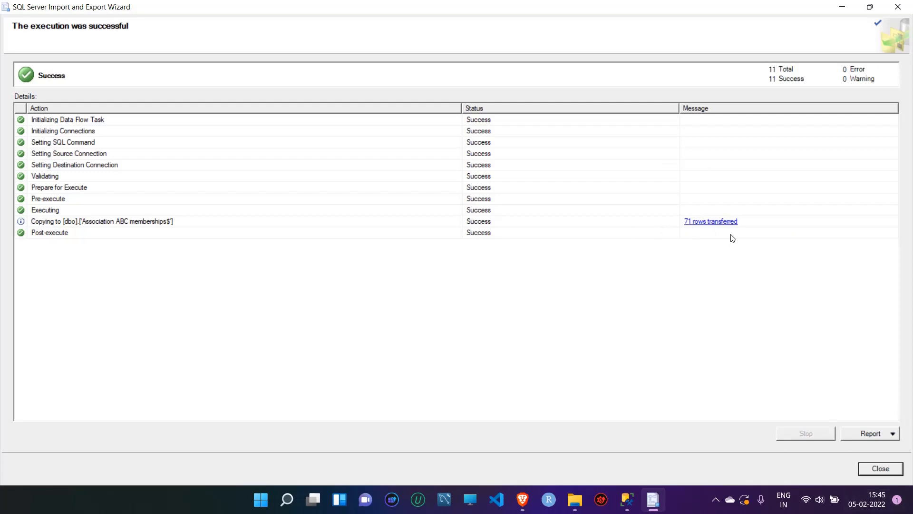
click(891, 473)
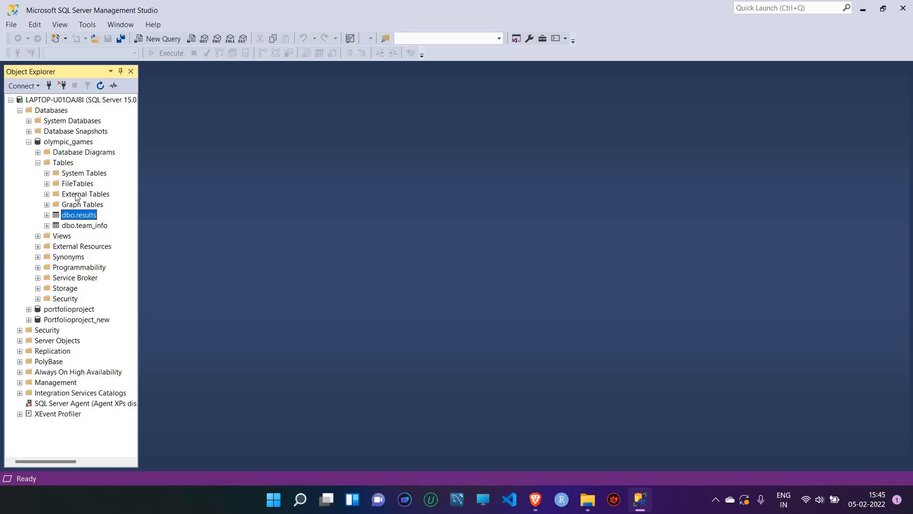
Collapse, refresh and re-expand olympic_games Tables to show the Association ABC memberships table
double_click(64, 163)
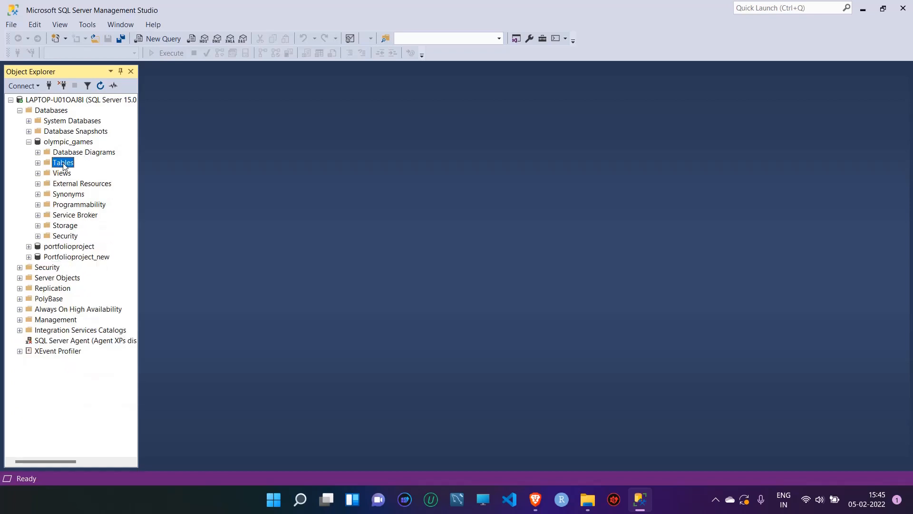
click(99, 85)
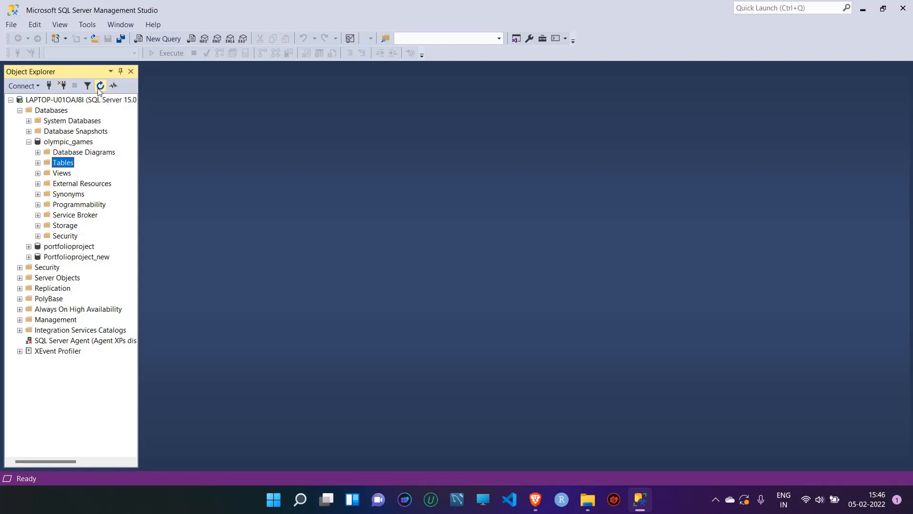
double_click(65, 164)
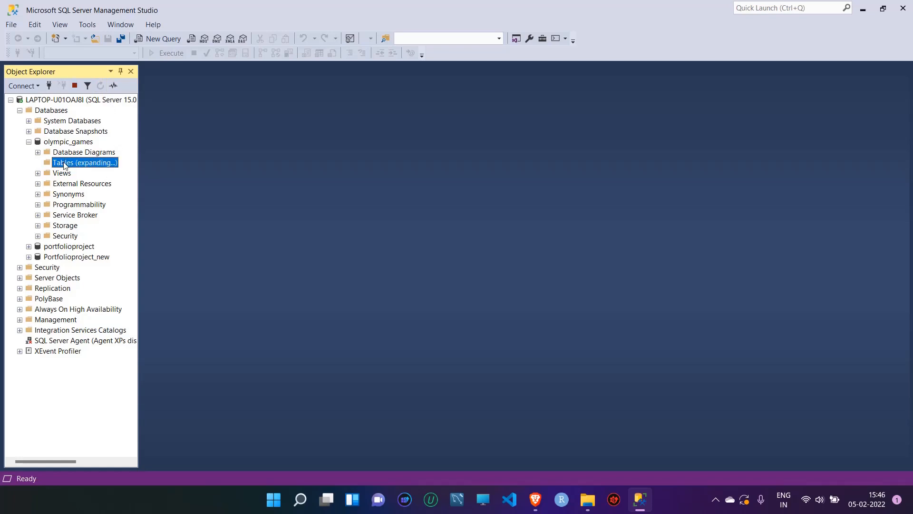